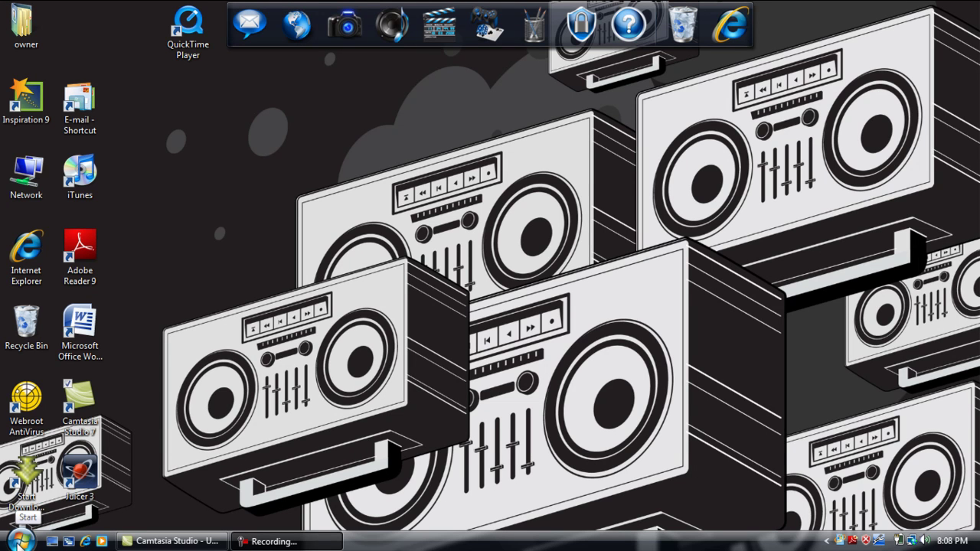
Launch Microsoft Office Word 2007 from the Start menu to get a blank document.
left_click(20, 539)
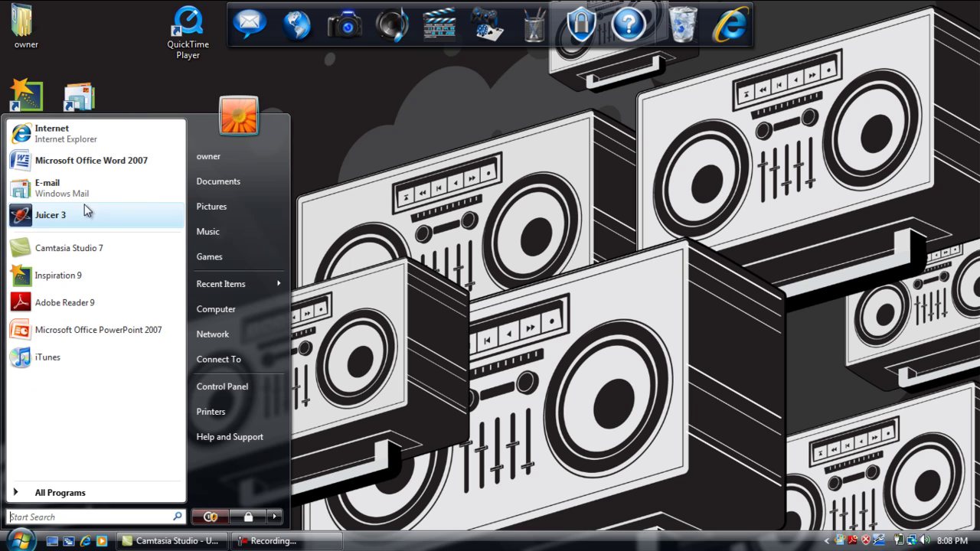
left_click(98, 162)
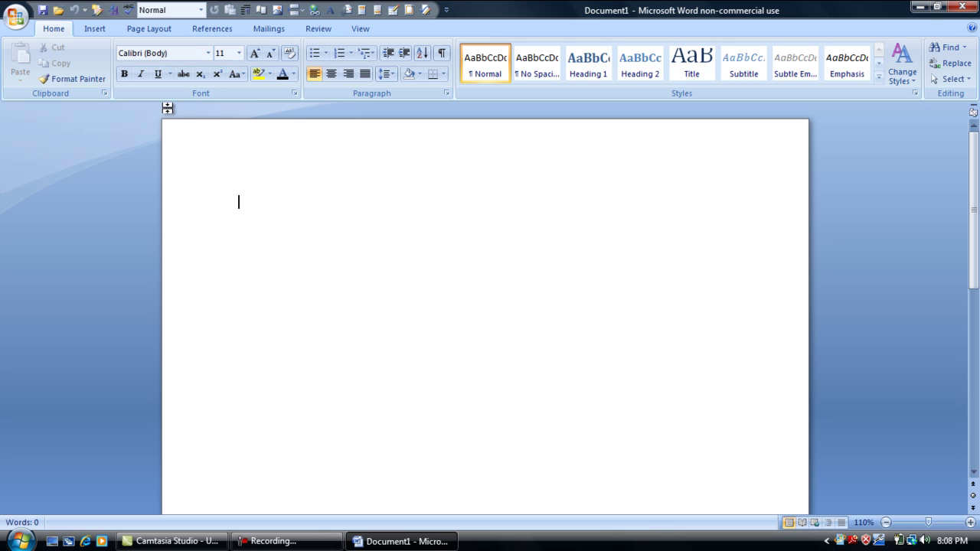
Set the font to Times New Roman at 12 pt.
left_click(208, 53)
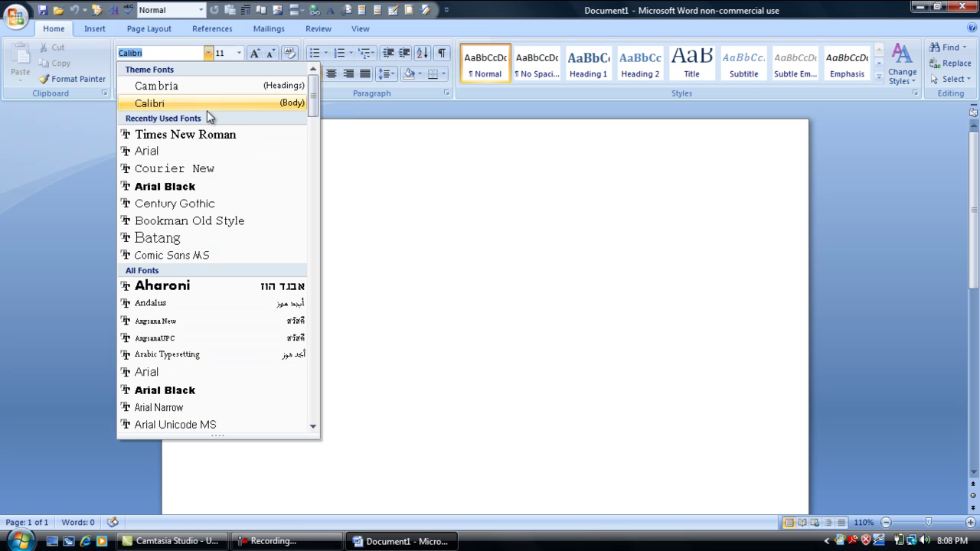
left_click(204, 135)
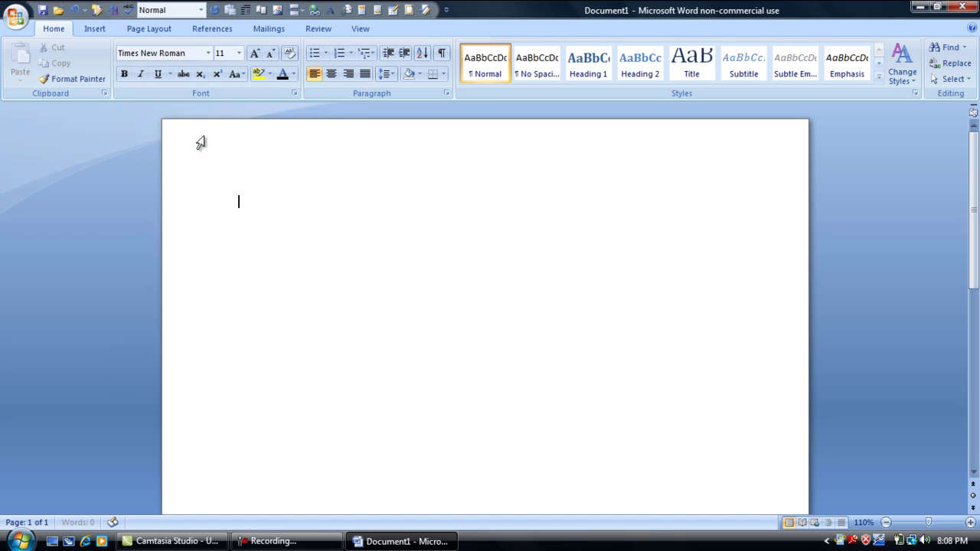
left_click(238, 53)
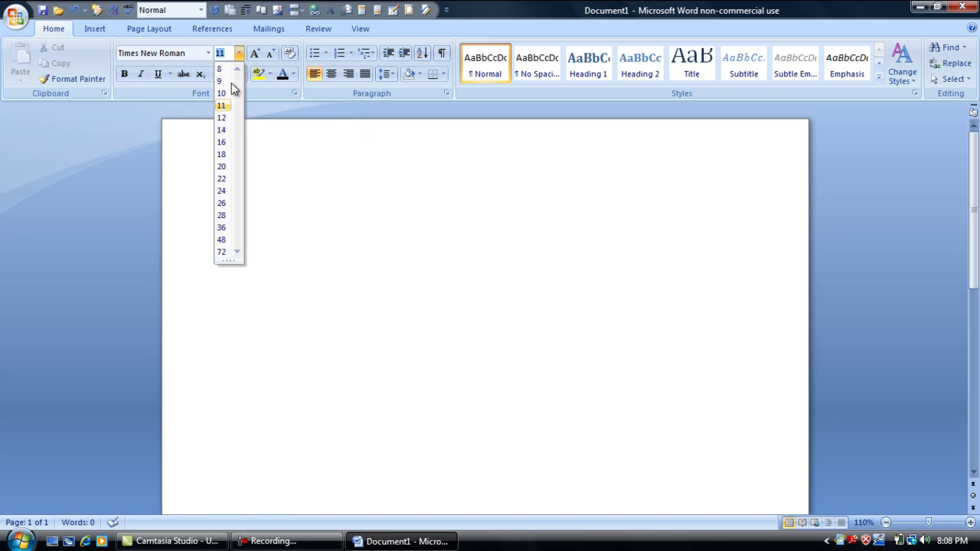
left_click(221, 118)
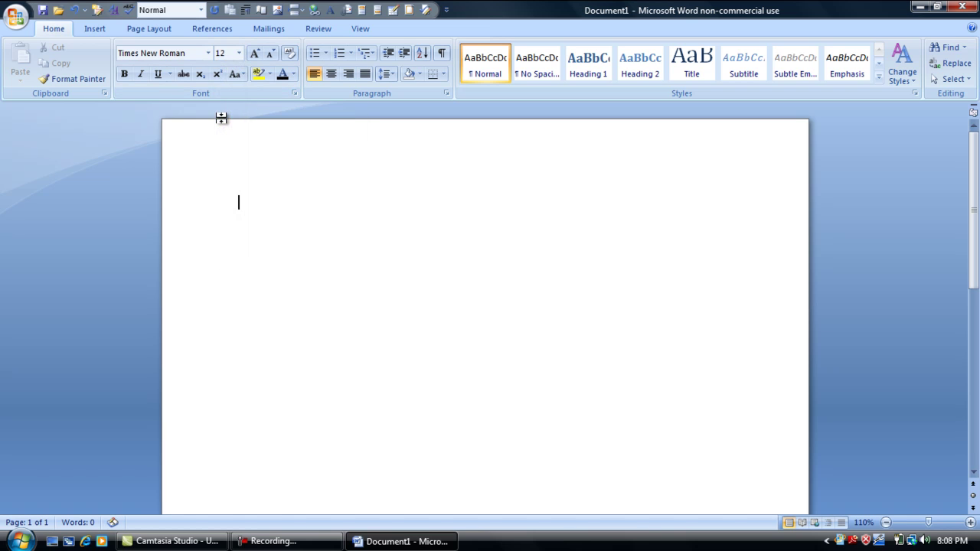
Type the title 'All About Me', centred and underlined.
left_click(331, 73)
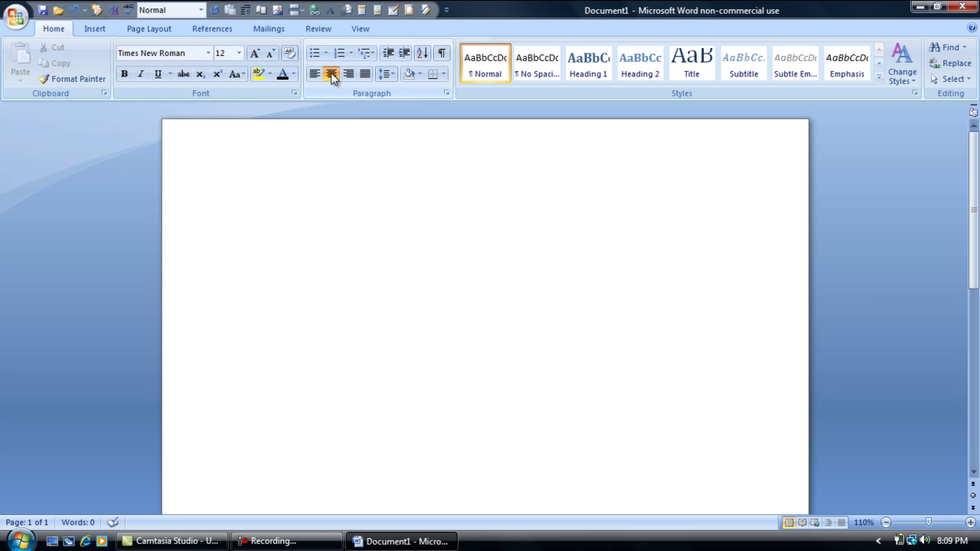
type("All About Me")
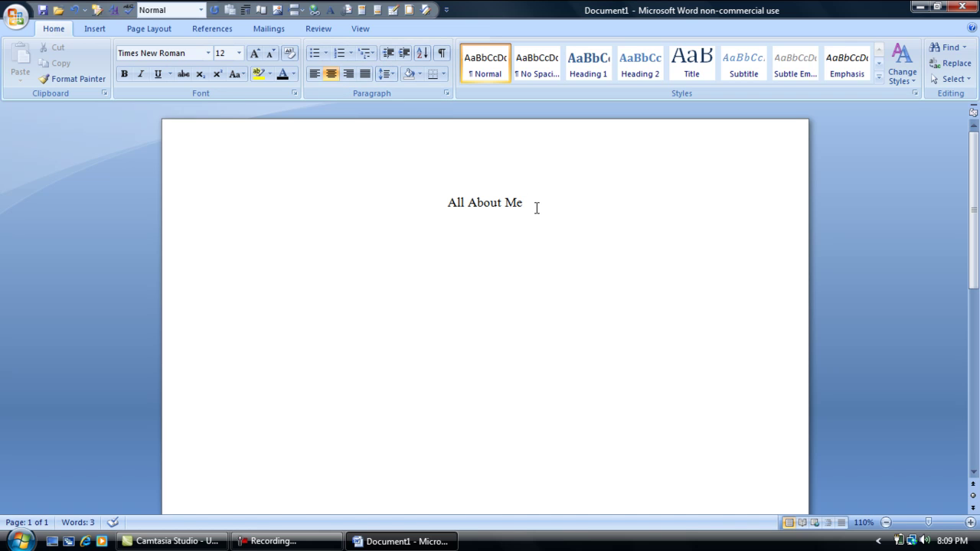
left_click_drag(444, 203, 536, 208)
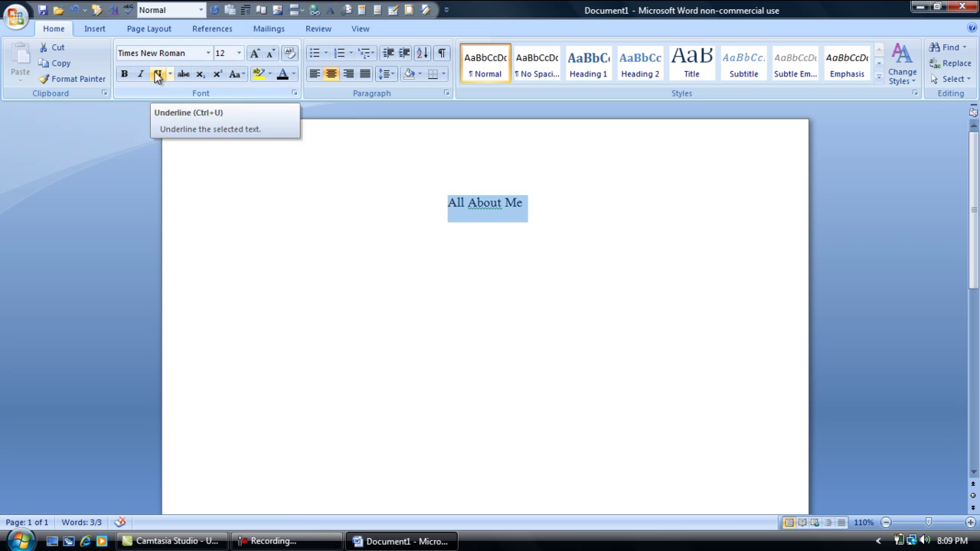
left_click(158, 73)
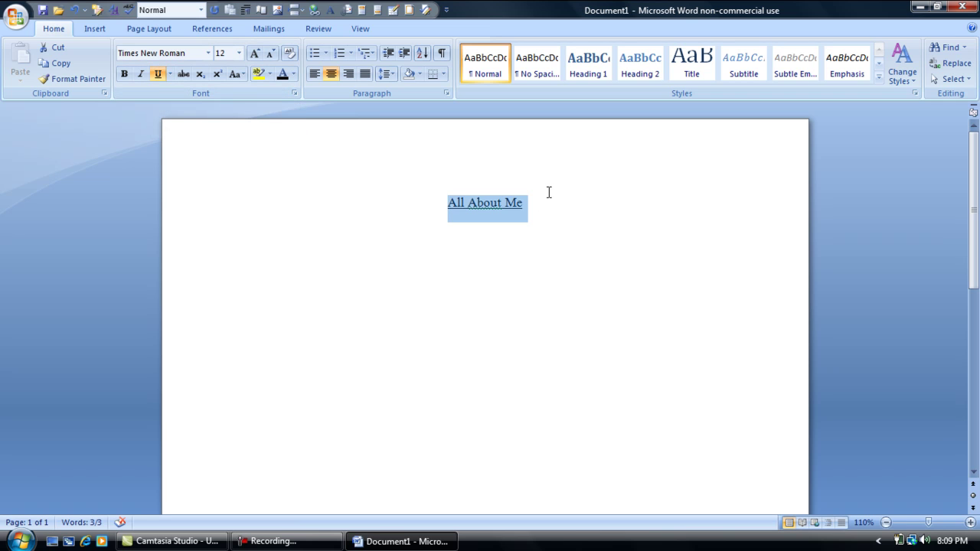
left_click(541, 215)
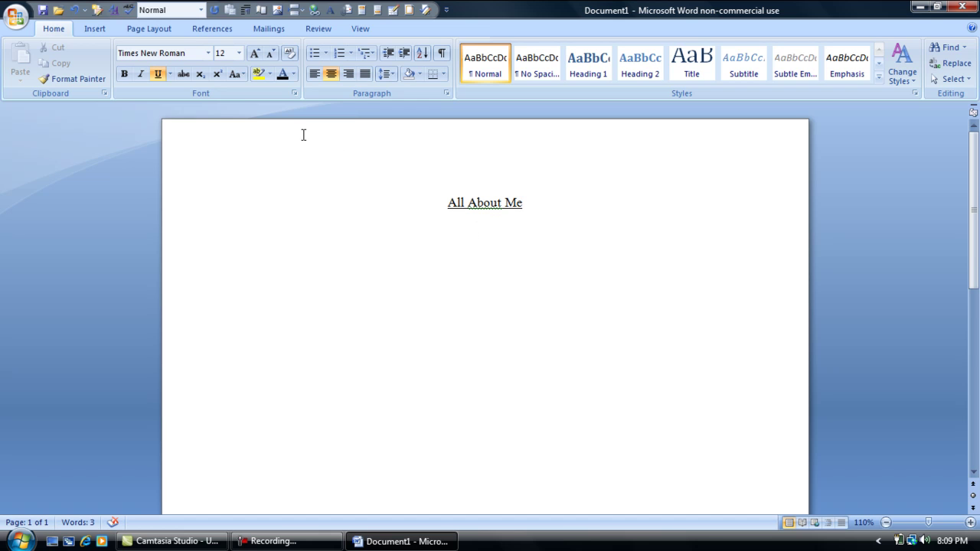
Add two new left-aligned lines below the title.
key("Return")
left_click(316, 76)
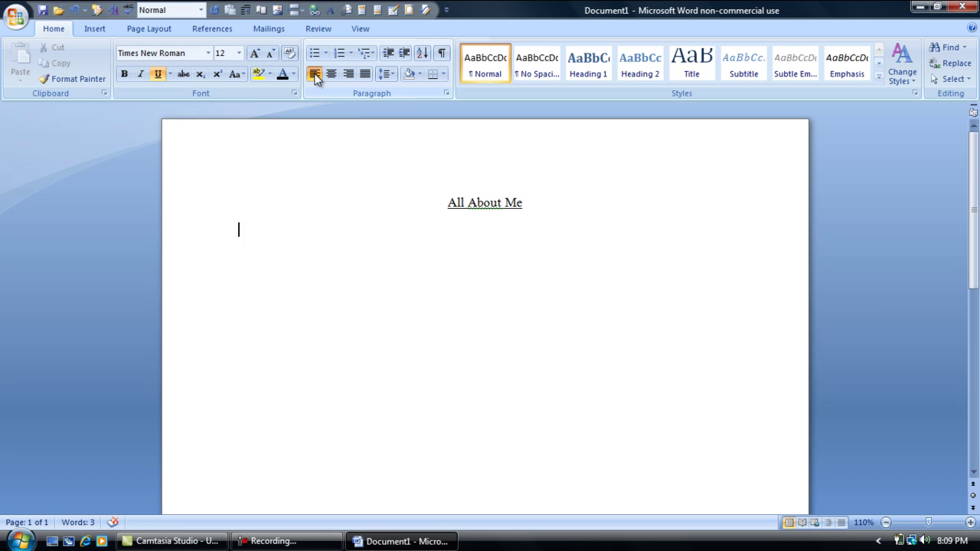
key("Return")
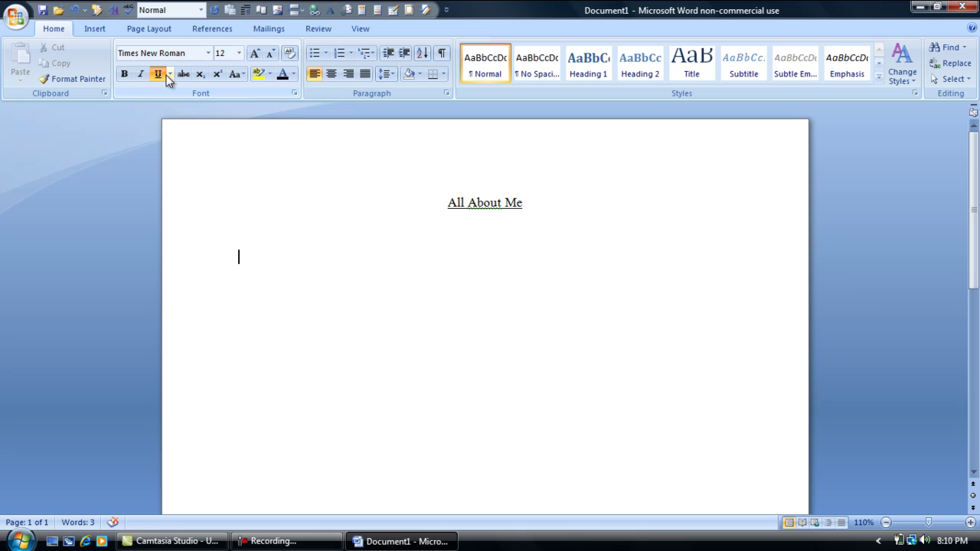
Set the font colour to dark red.
left_click(293, 75)
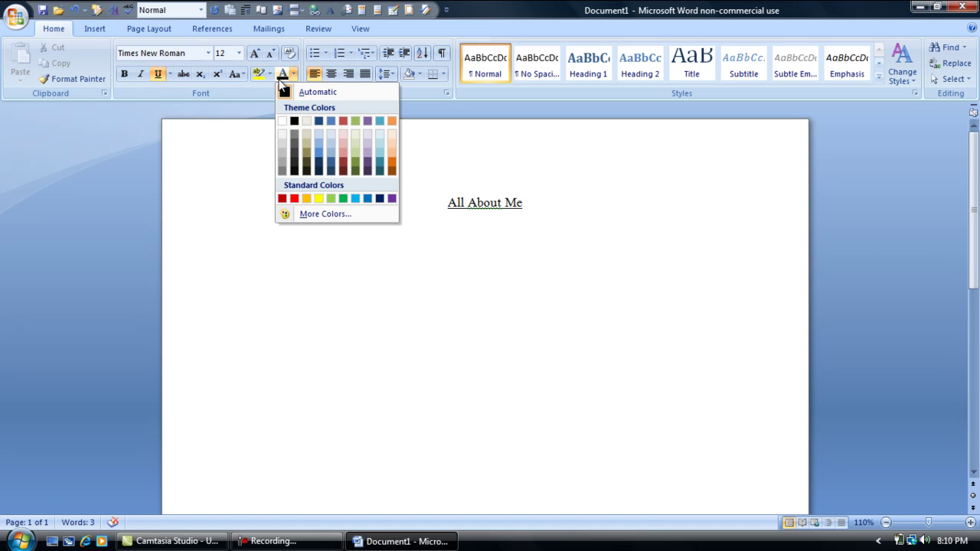
left_click(343, 160)
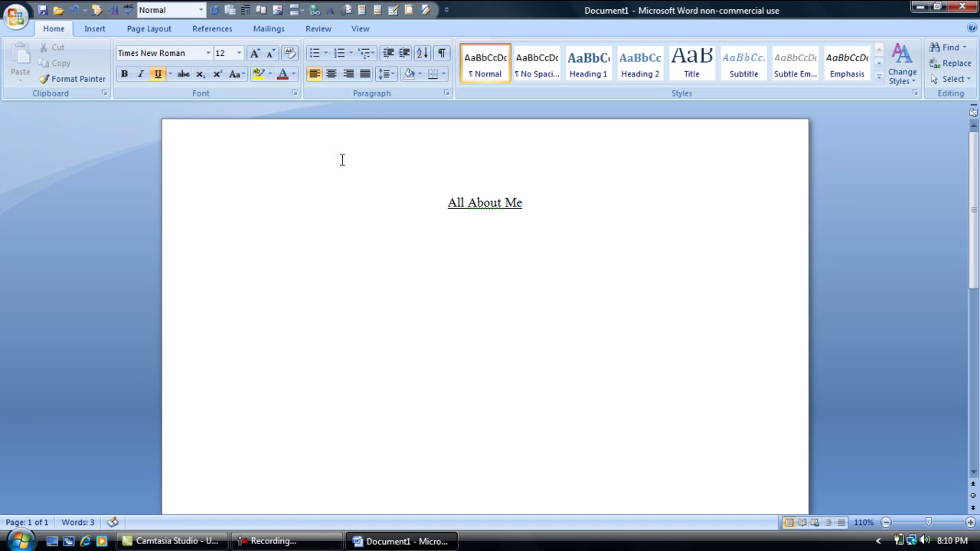
left_click(294, 73)
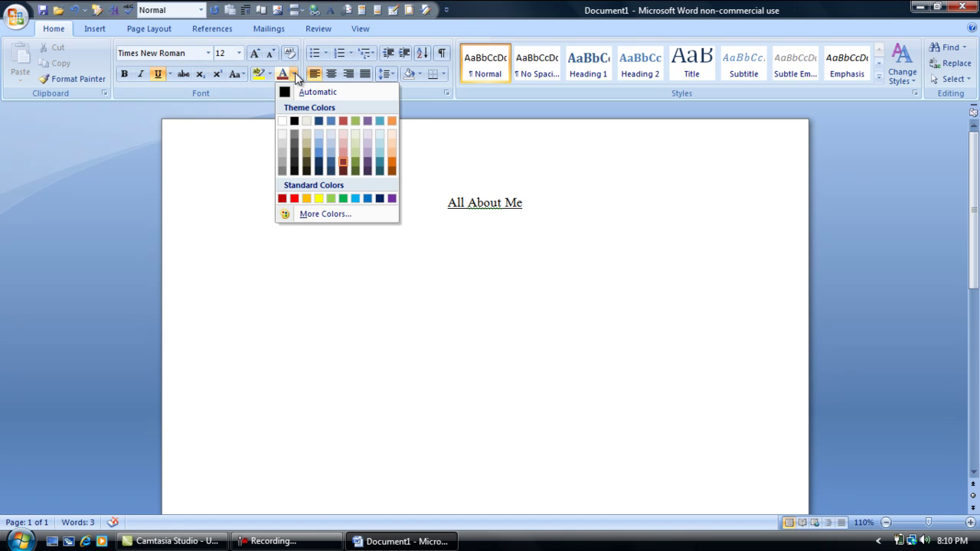
Look through the highlight, bullet and numbering galleries without choosing anything.
left_click(270, 74)
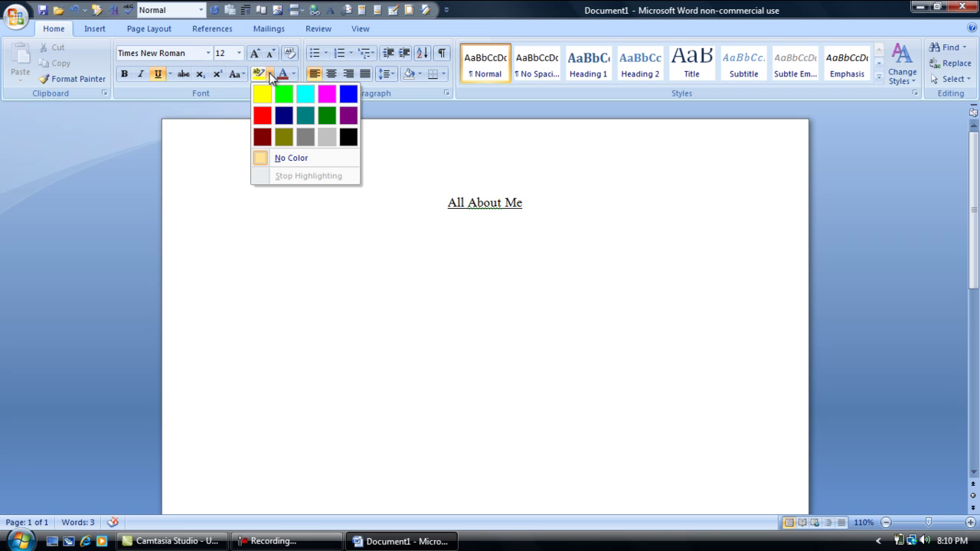
left_click(223, 112)
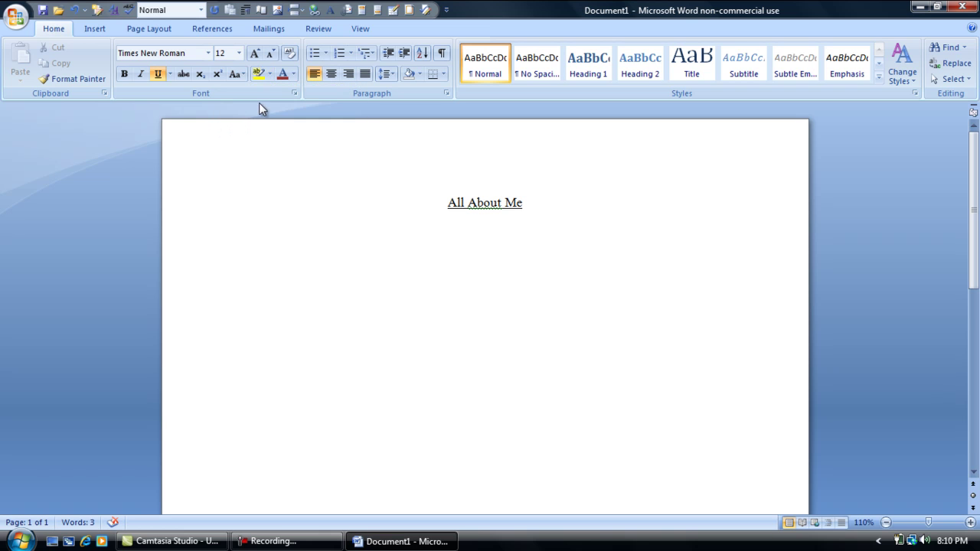
left_click(326, 54)
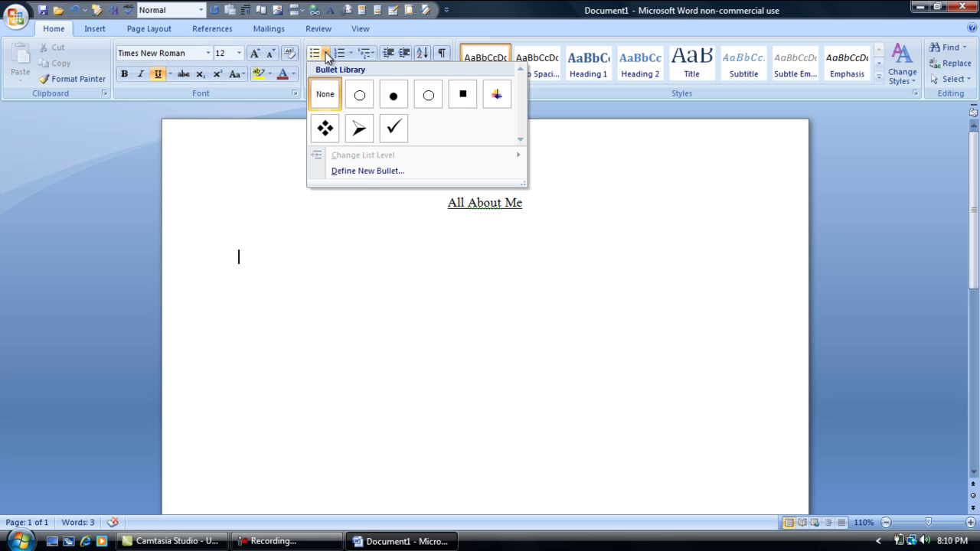
left_click(291, 111)
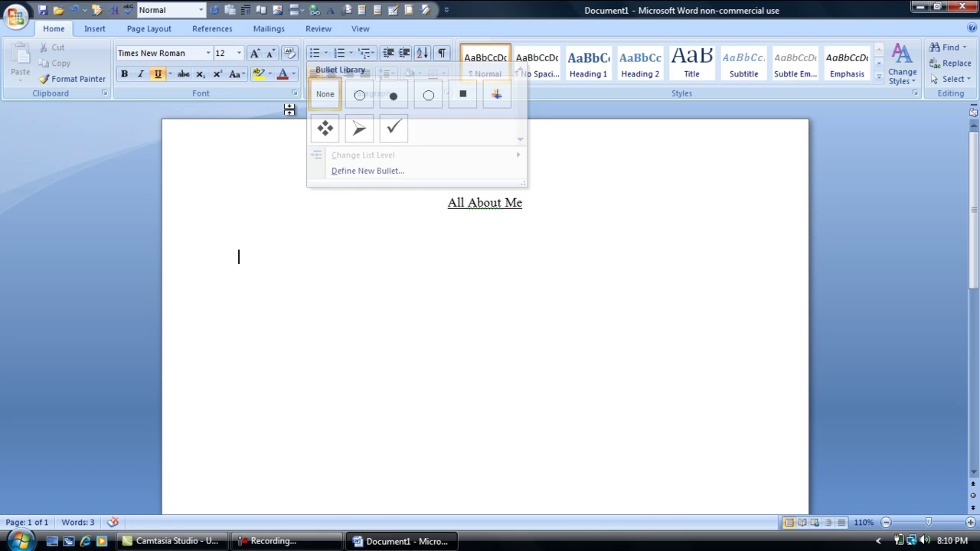
left_click(351, 54)
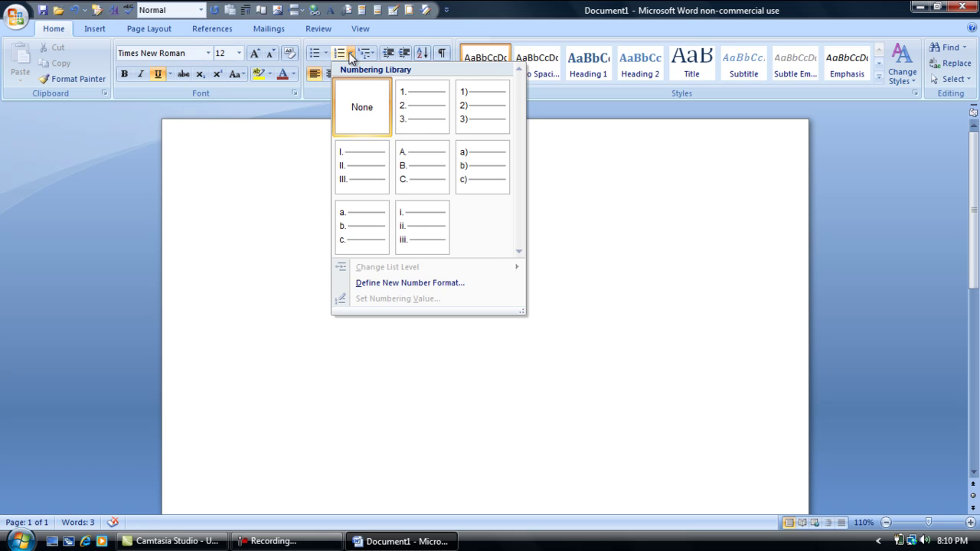
left_click(294, 111)
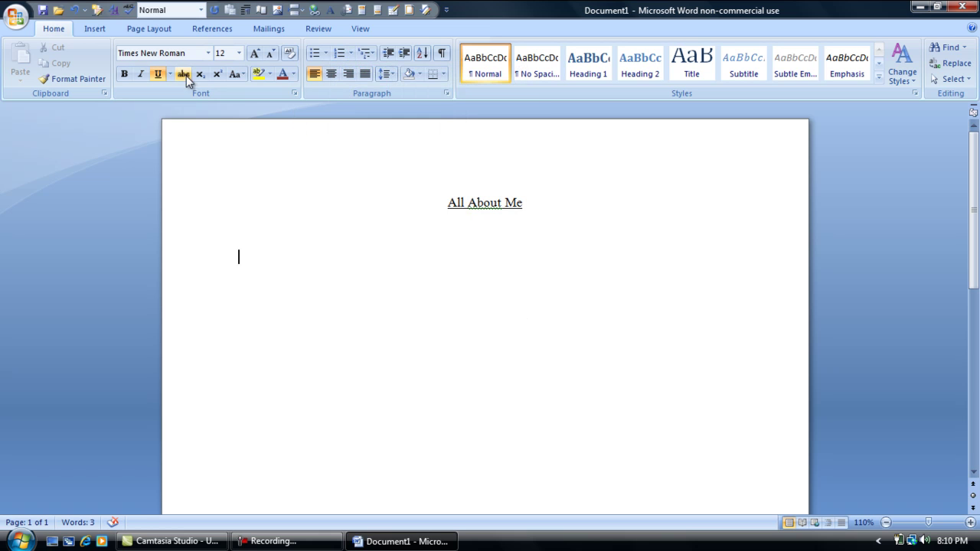
Bring up the Insert tab's picture browser and close it without inserting anything.
left_click(93, 28)
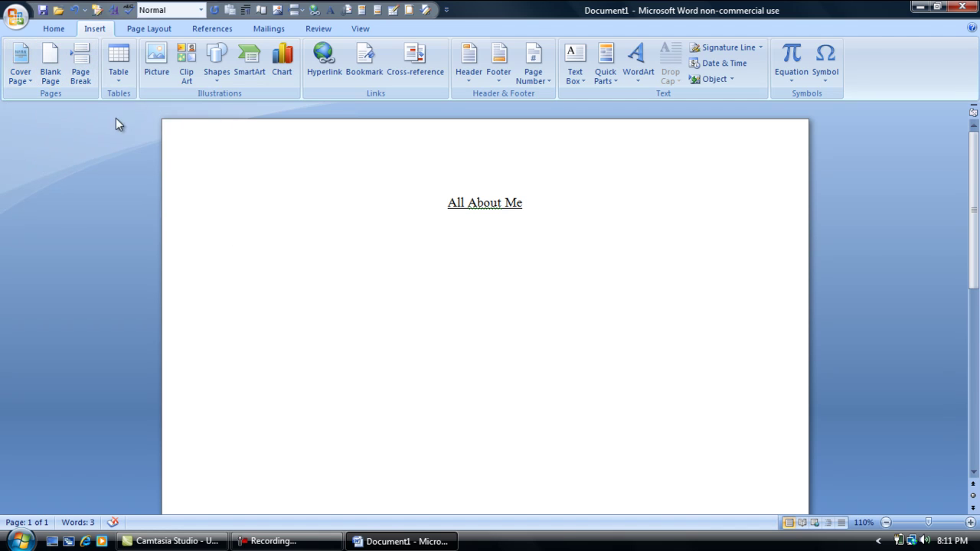
left_click(156, 56)
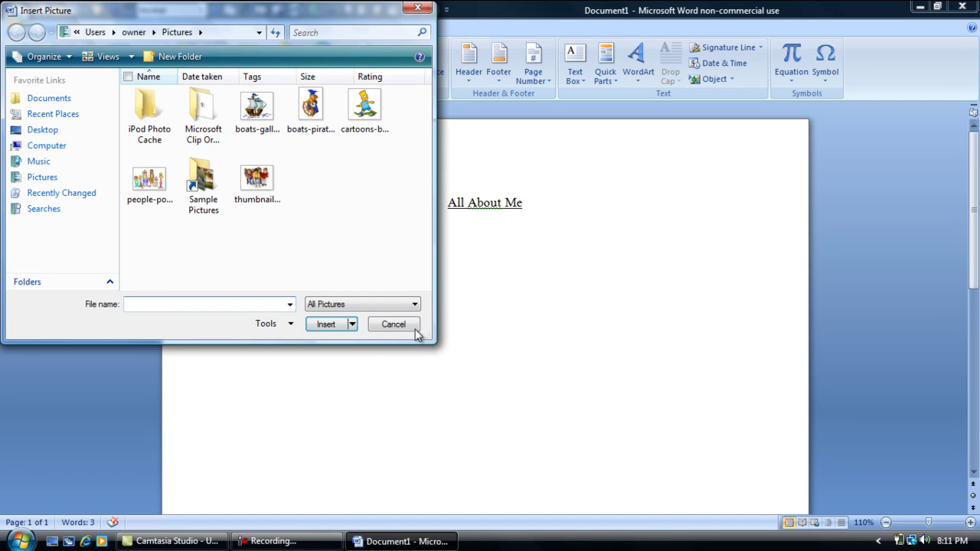
left_click(419, 8)
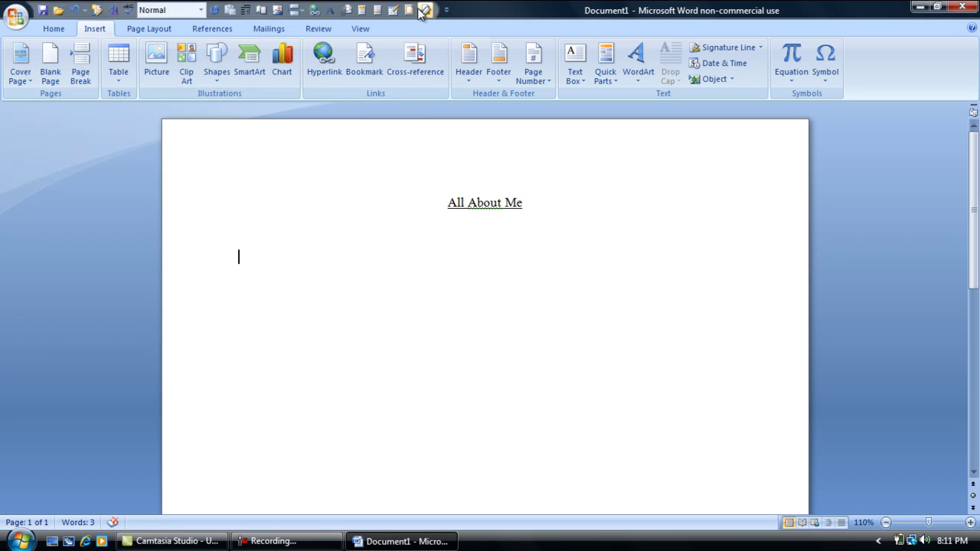
left_click(189, 56)
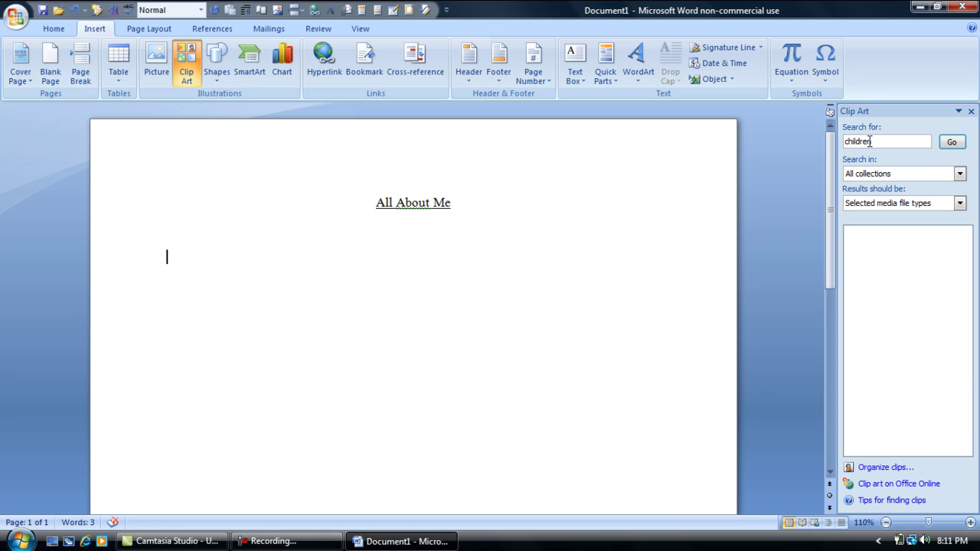
left_click(951, 142)
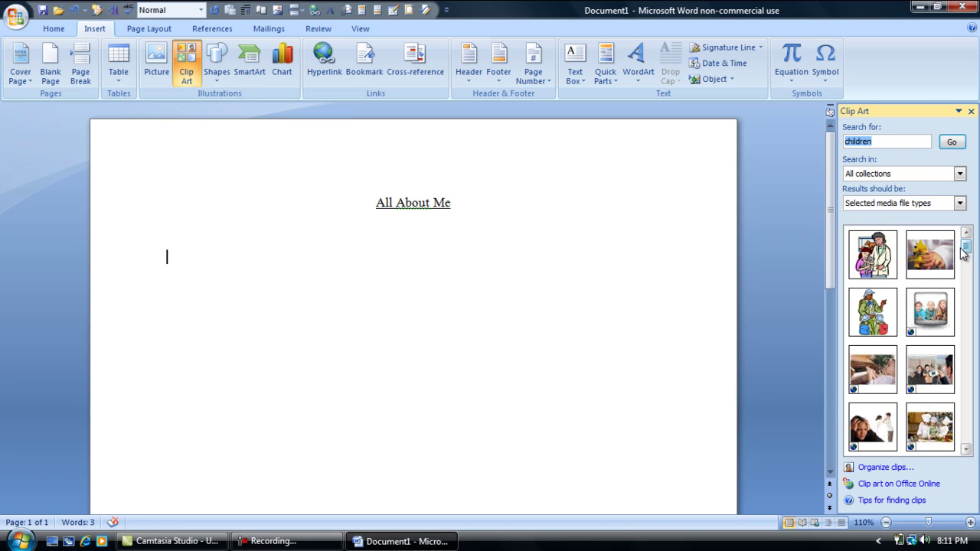
mouse_move(928, 305)
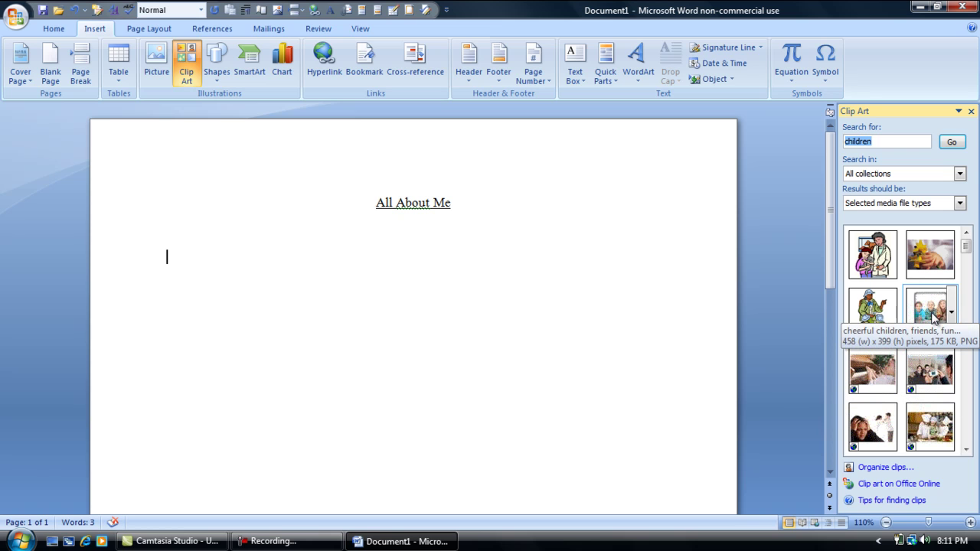
Close the Clip Art pane, view References, then Mailings, dismissing the toolbar menu.
left_click(971, 111)
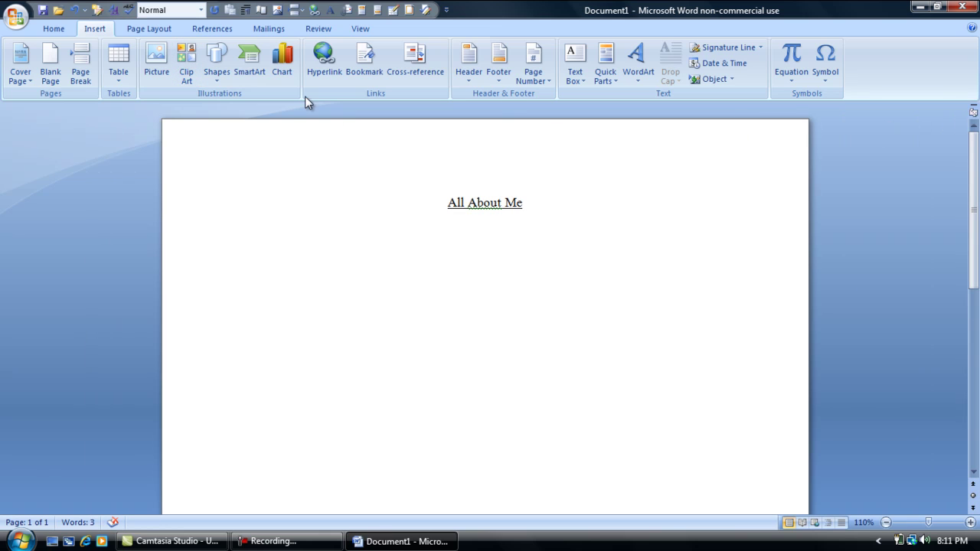
left_click(215, 29)
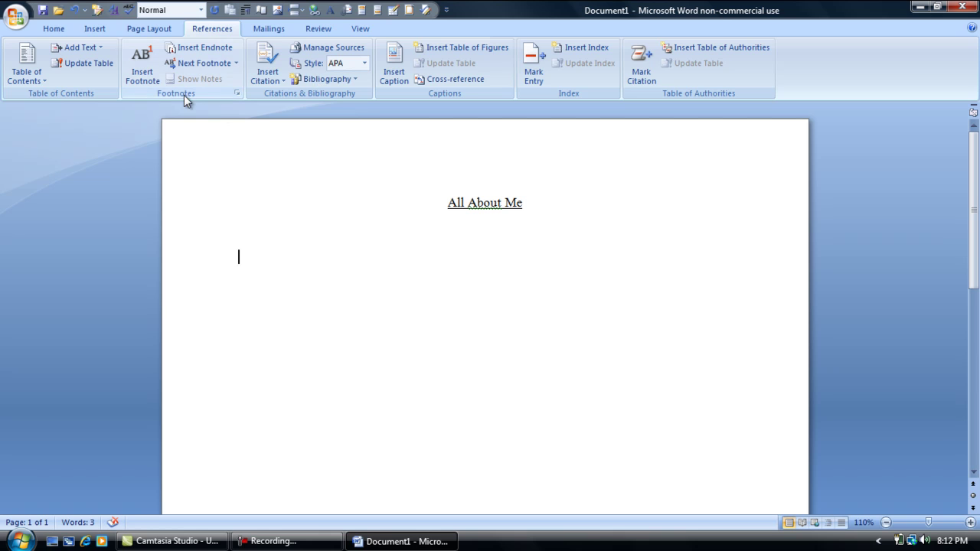
left_click(271, 28)
right_click(270, 28)
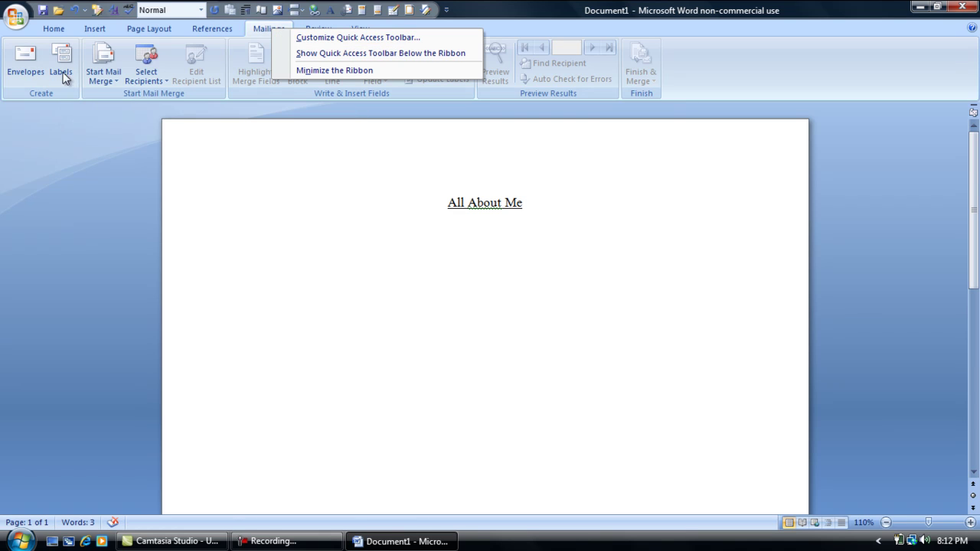
left_click(47, 176)
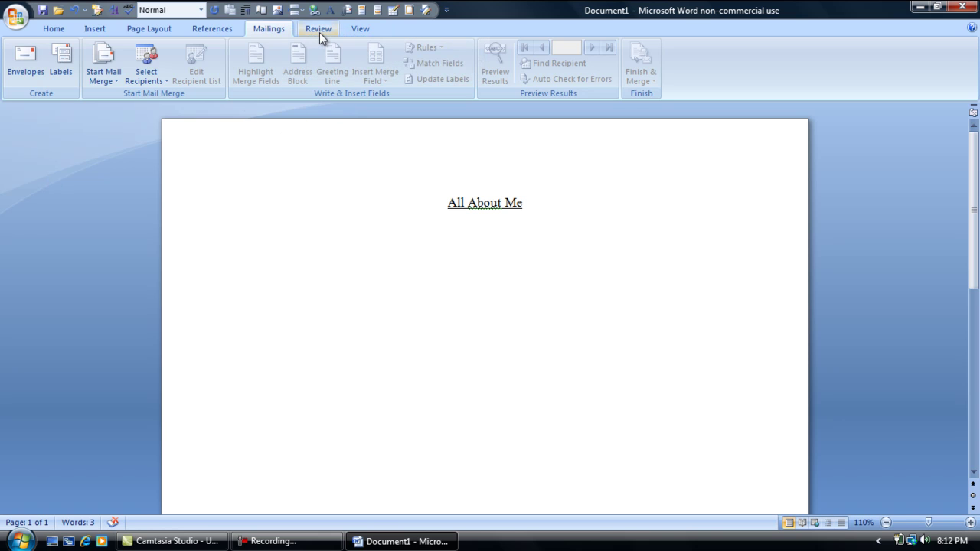
Look through the Review commands, then switch to the View commands.
left_click(319, 30)
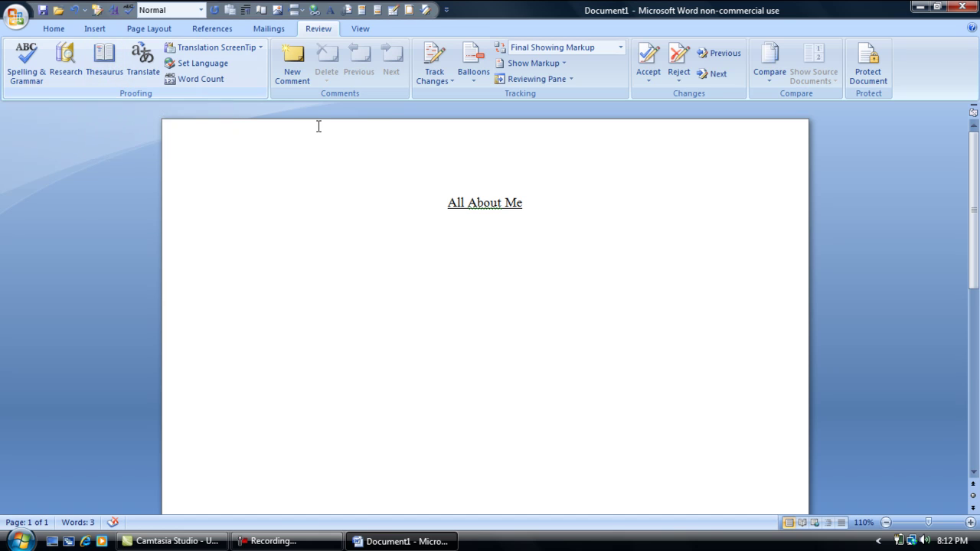
left_click(362, 28)
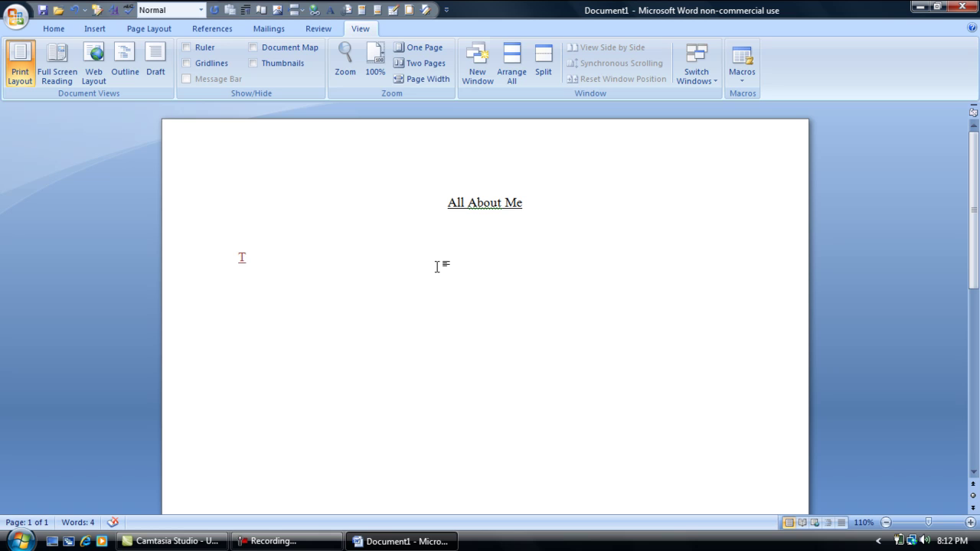
Delete the stray letter and type 'T' with Home commands showing.
key("BackSpace")
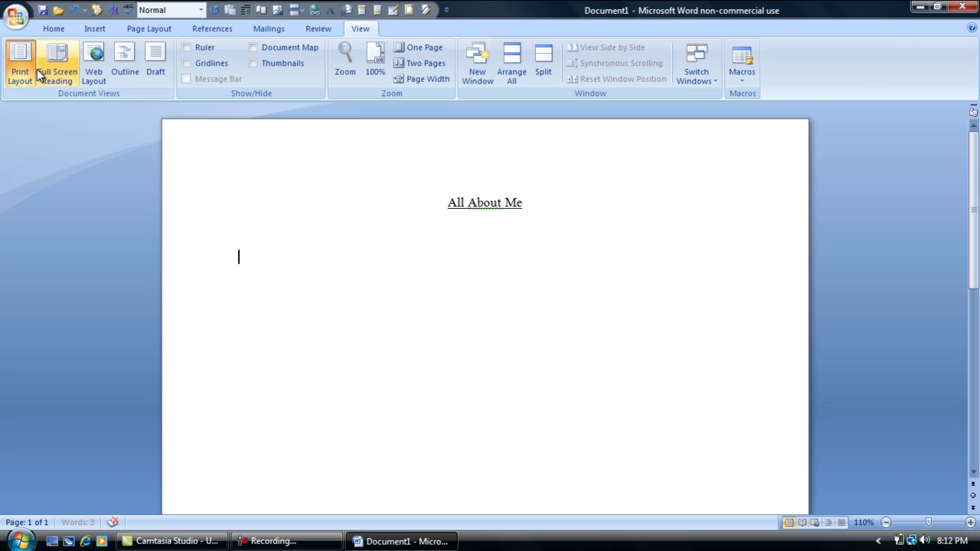
left_click(49, 32)
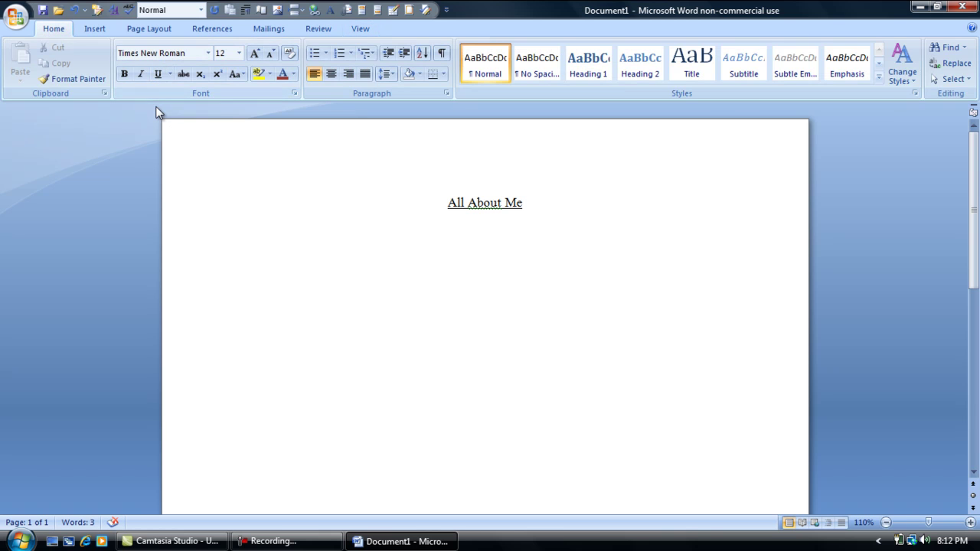
type("T")
Set the title's font colour to Automatic.
key("Home")
key("shift+Up")
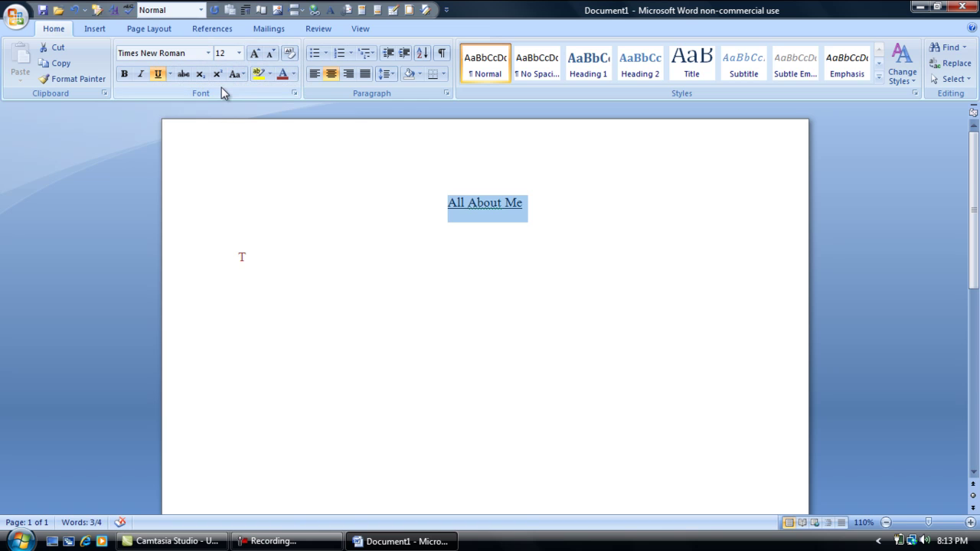
left_click(293, 73)
left_click(289, 132)
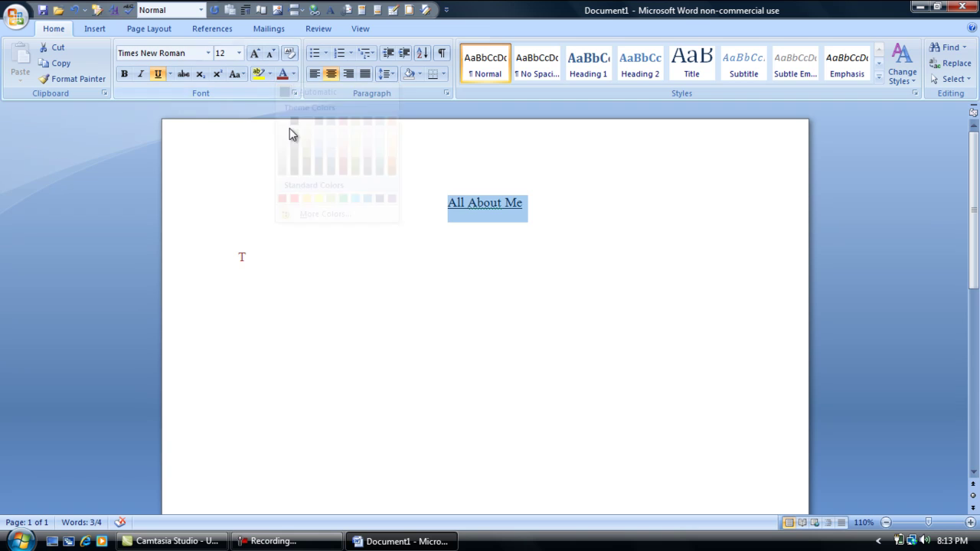
left_click(294, 73)
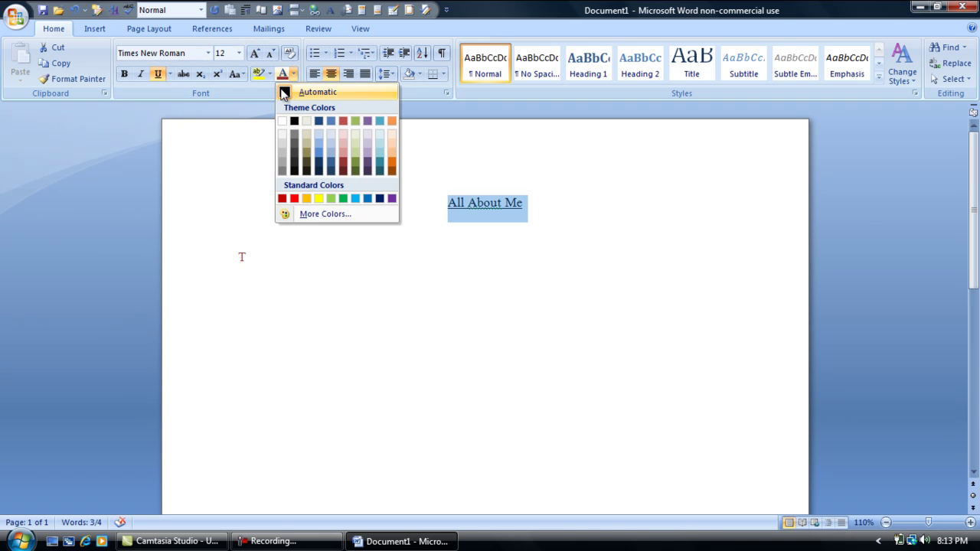
left_click(281, 92)
Recolour the letter 'T' black.
left_click_drag(234, 259, 246, 262)
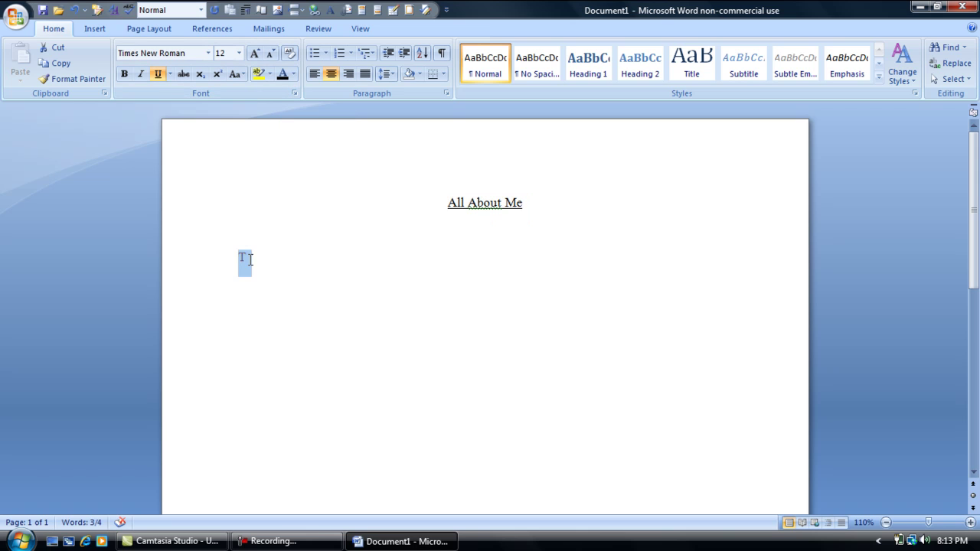
left_click(293, 75)
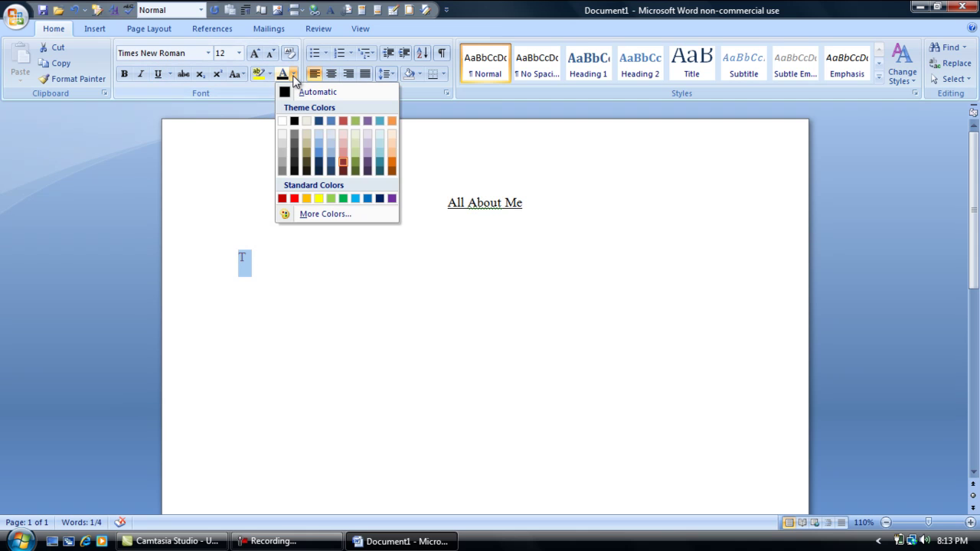
left_click(294, 121)
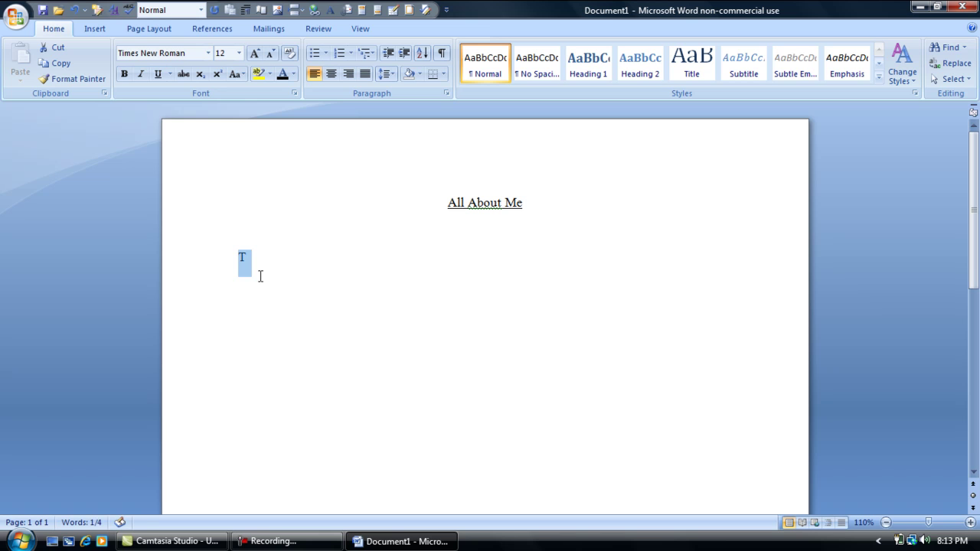
left_click(259, 258)
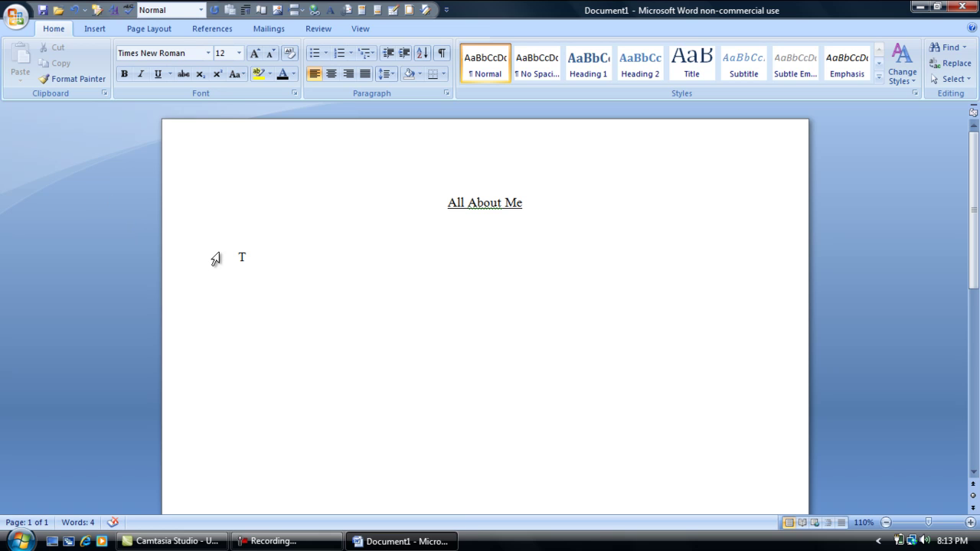
Save the document as 'All About Me' in Word 97-2003 format.
left_click(16, 20)
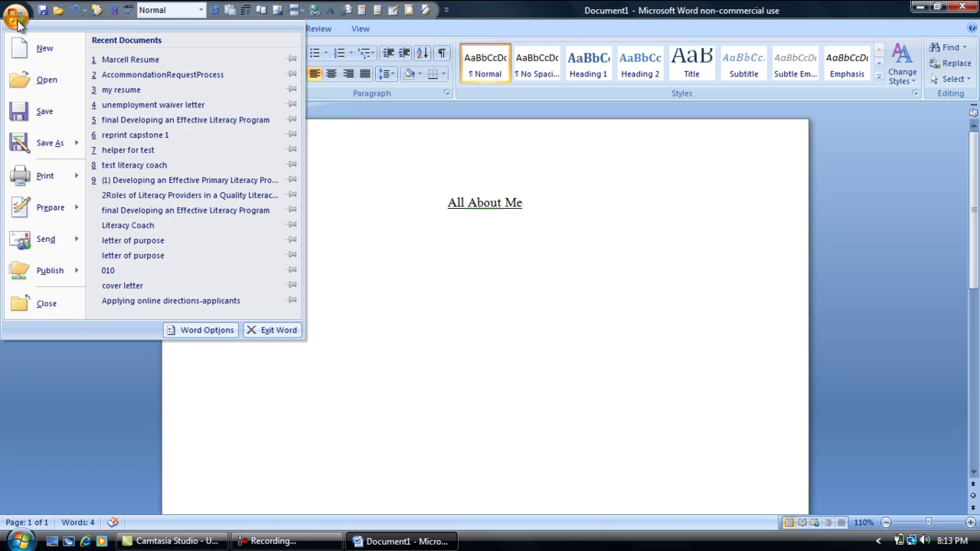
mouse_move(58, 149)
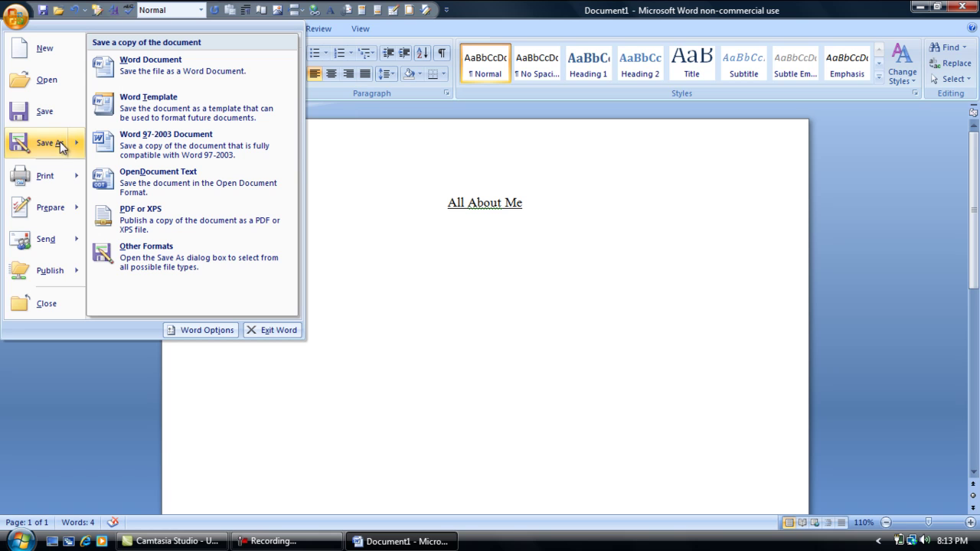
left_click(124, 139)
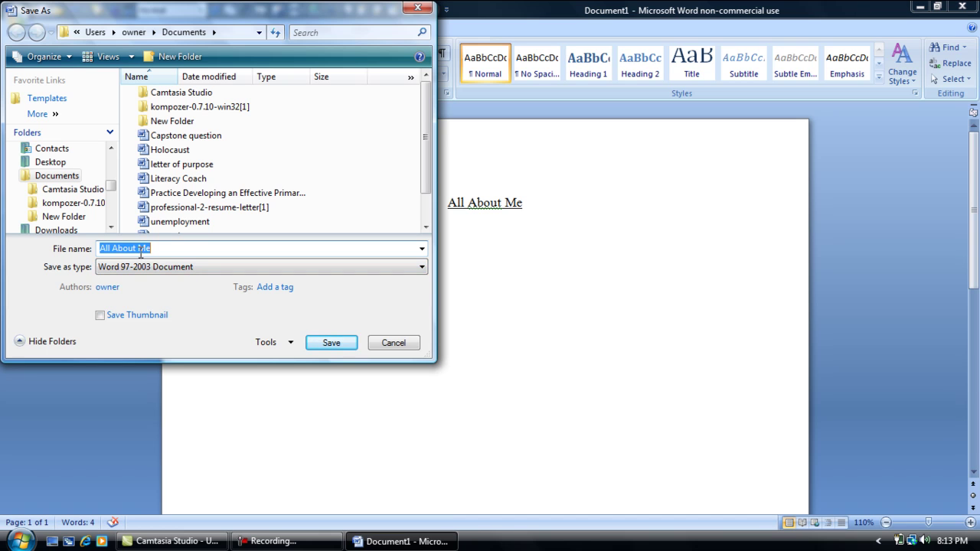
left_click(324, 344)
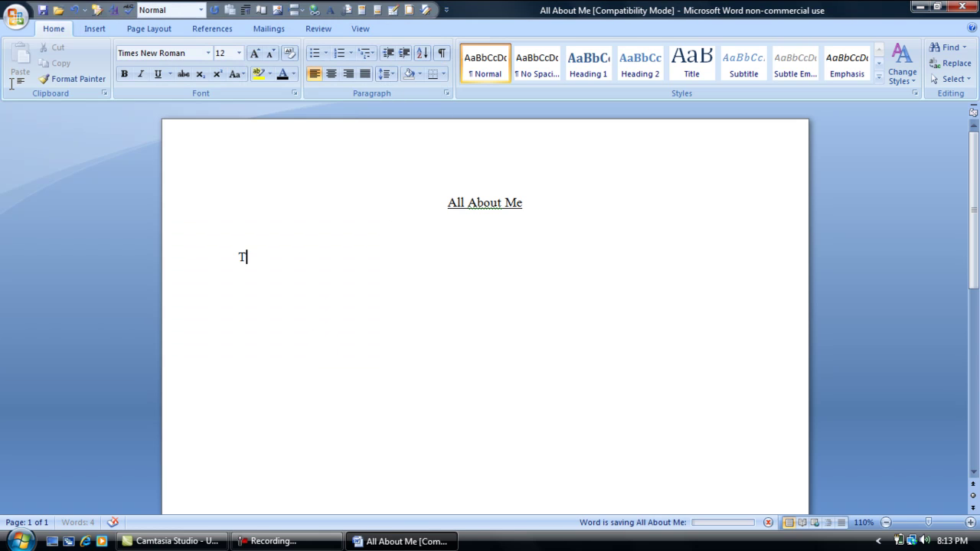
Reopen the Save As dialog for 'All About Me' from the Office Button menu.
left_click(17, 20)
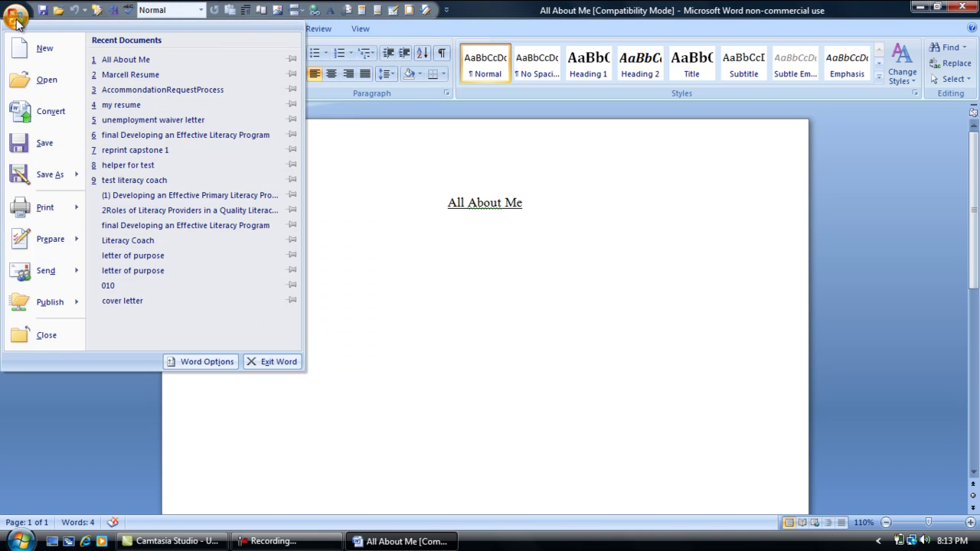
mouse_move(67, 174)
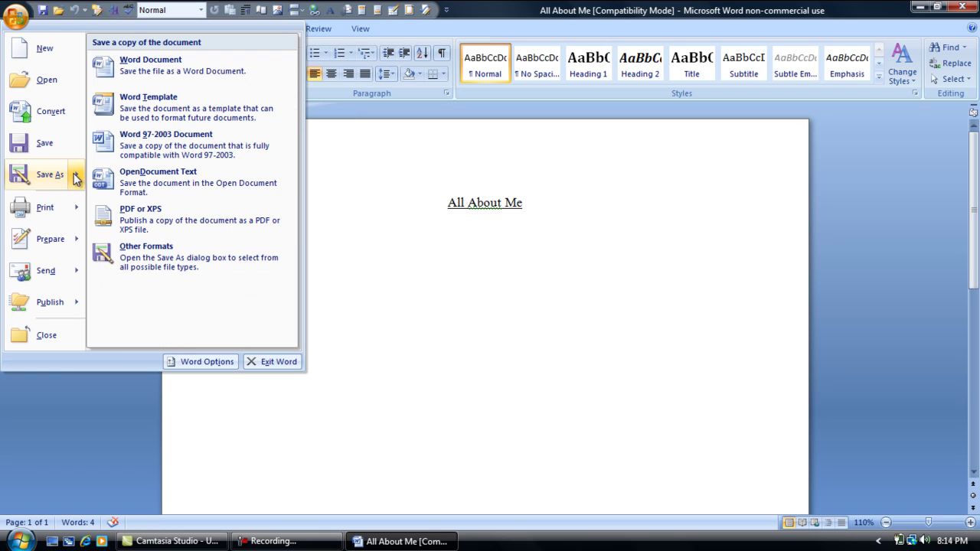
right_click(76, 177)
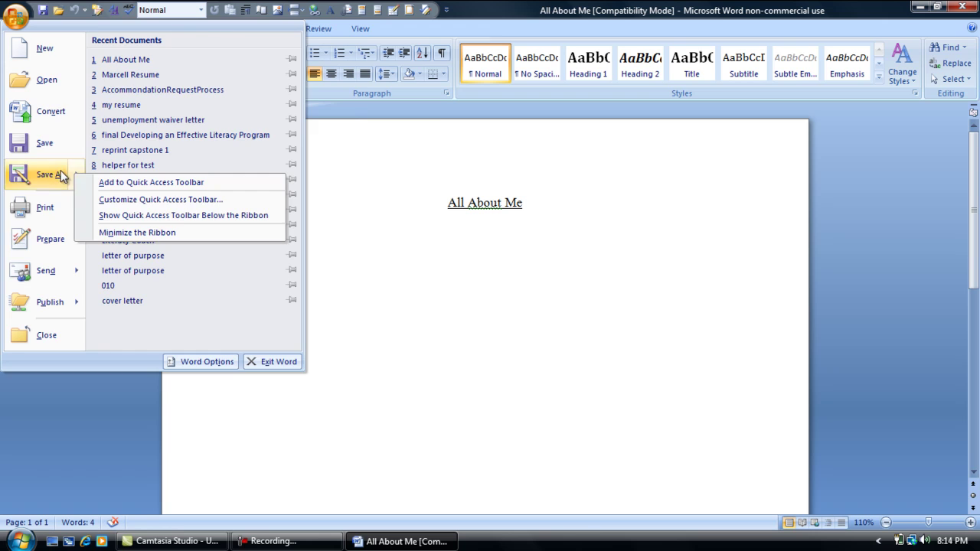
left_click(61, 174)
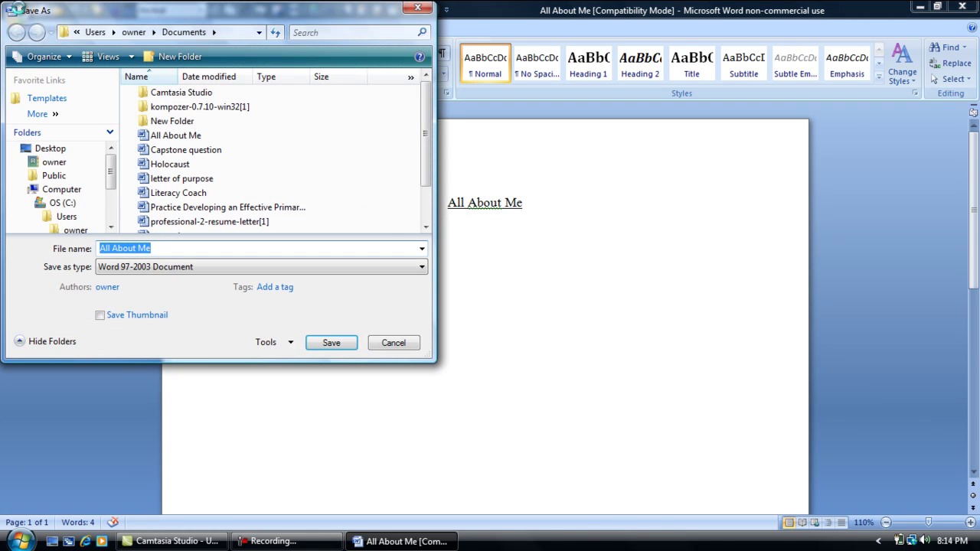
Scroll up and down the Folders pane to locate the Documents folder.
left_click(112, 228)
left_click(111, 228)
left_click(111, 228)
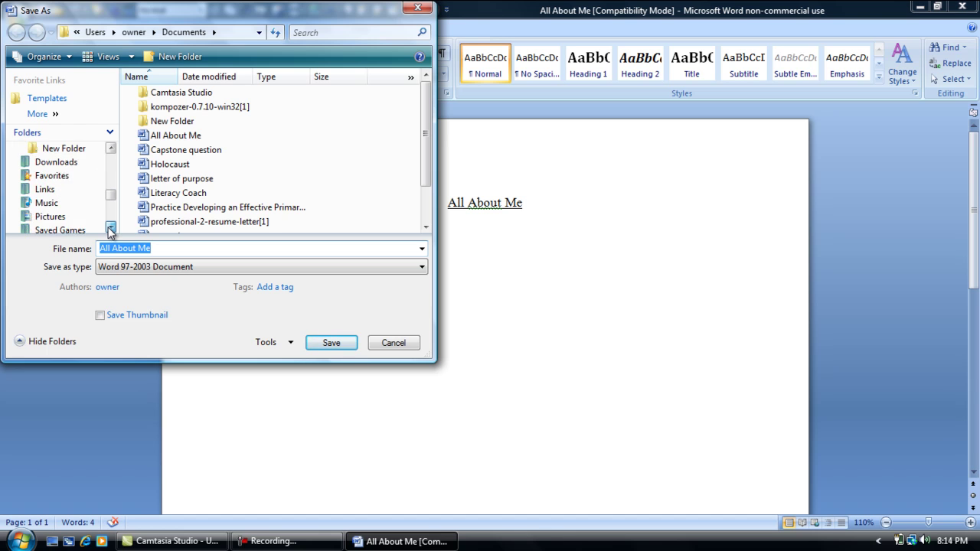
left_click(111, 148)
left_click(111, 147)
left_click(111, 148)
left_click(111, 148)
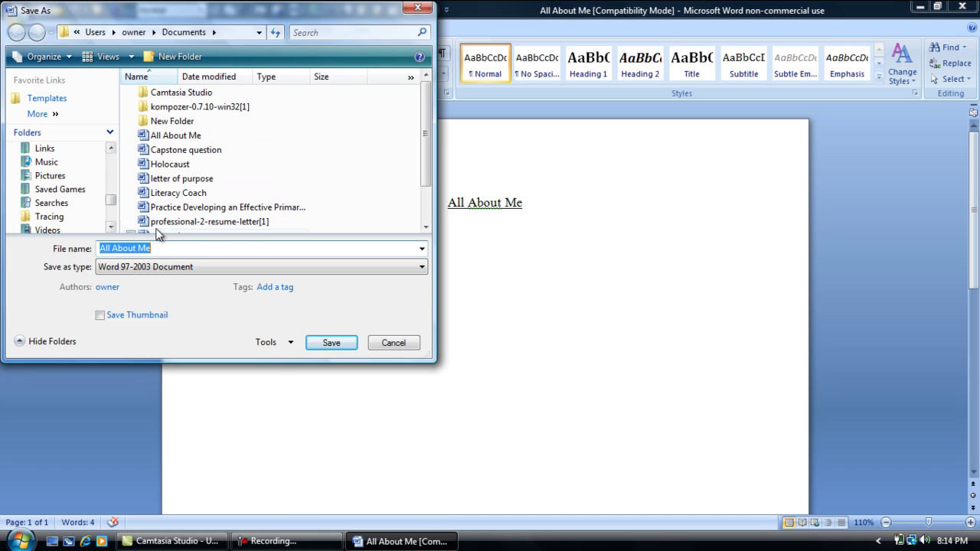
left_click(111, 227)
left_click(111, 227)
left_click(111, 227)
left_click(111, 228)
left_click(111, 148)
left_click(111, 148)
left_click(111, 148)
left_click(111, 148)
left_click(111, 147)
left_click(111, 147)
left_click(111, 148)
left_click(111, 148)
left_click(111, 149)
left_click(111, 149)
scroll(111, 153, "up", 3)
scroll(106, 230, "down", 3)
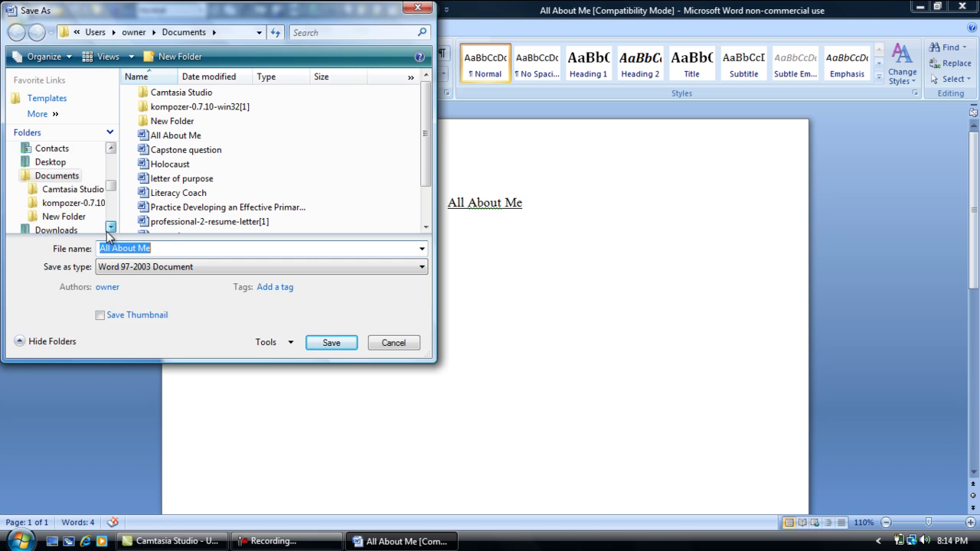
Dismiss the Save As dialog unsaved and add 'he summ' so the line reads 'The summer'.
left_click(418, 9)
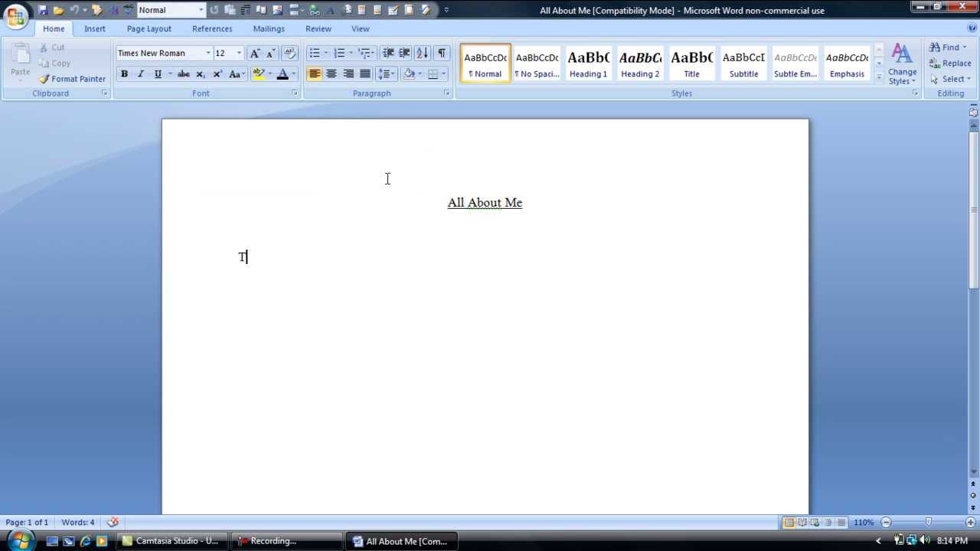
type("he summer")
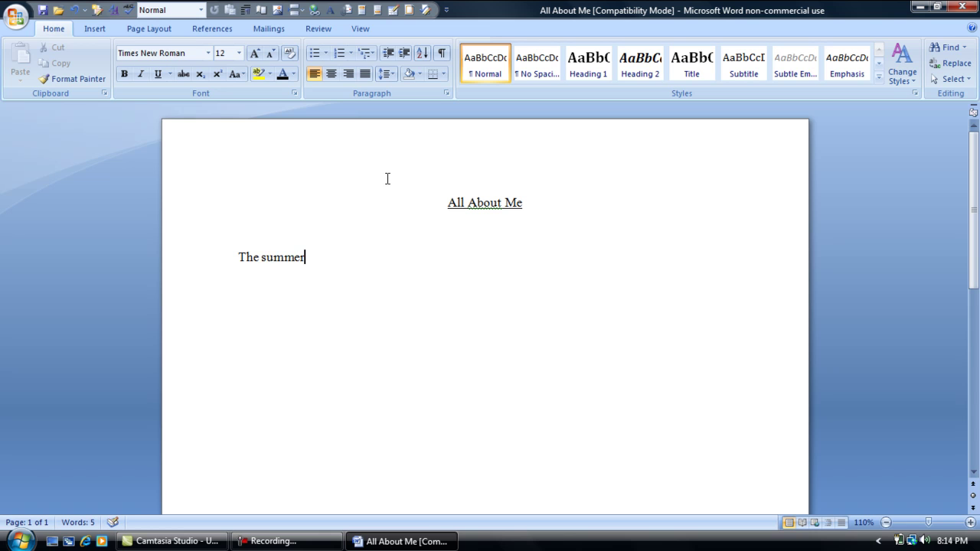
left_click(332, 542)
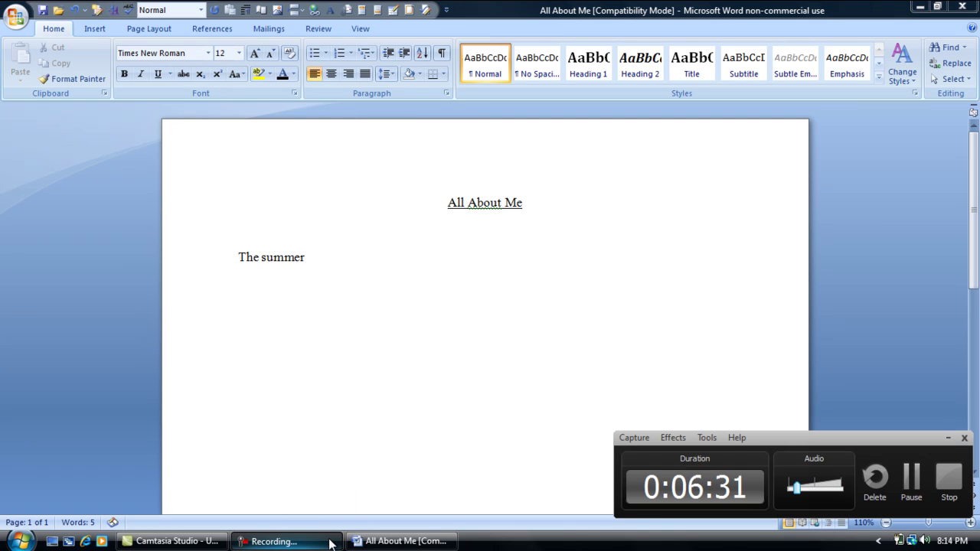